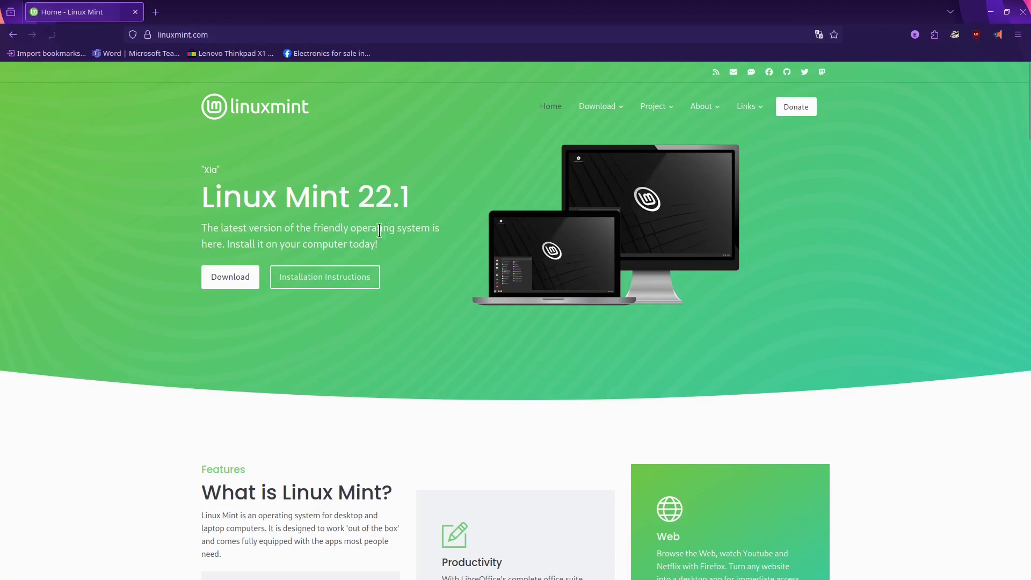
Step: From the Linux Mint 22.1 download page, pick Cinnamon Edition and download the ISO from the Cicku mirror
click(221, 274)
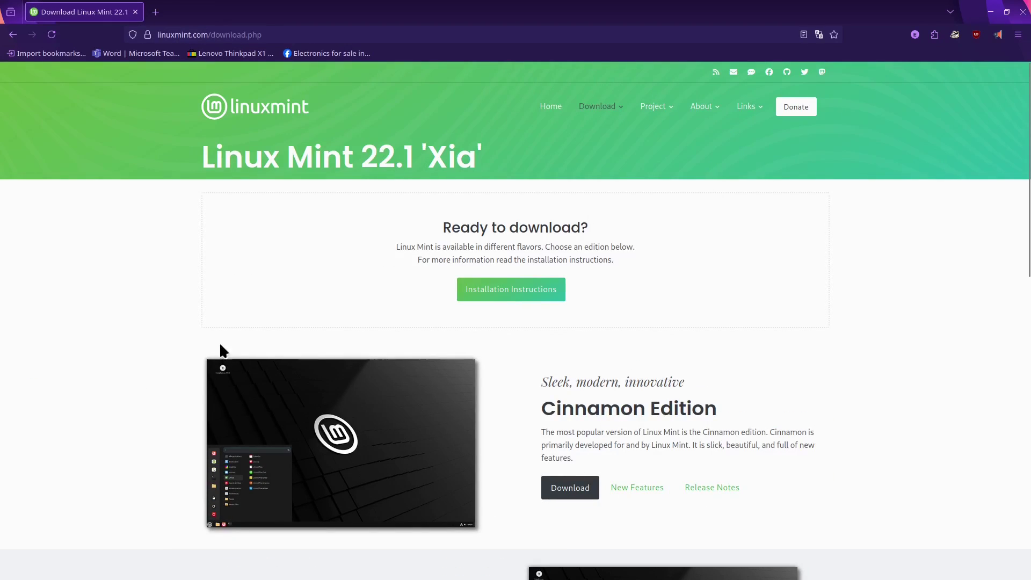
click(569, 488)
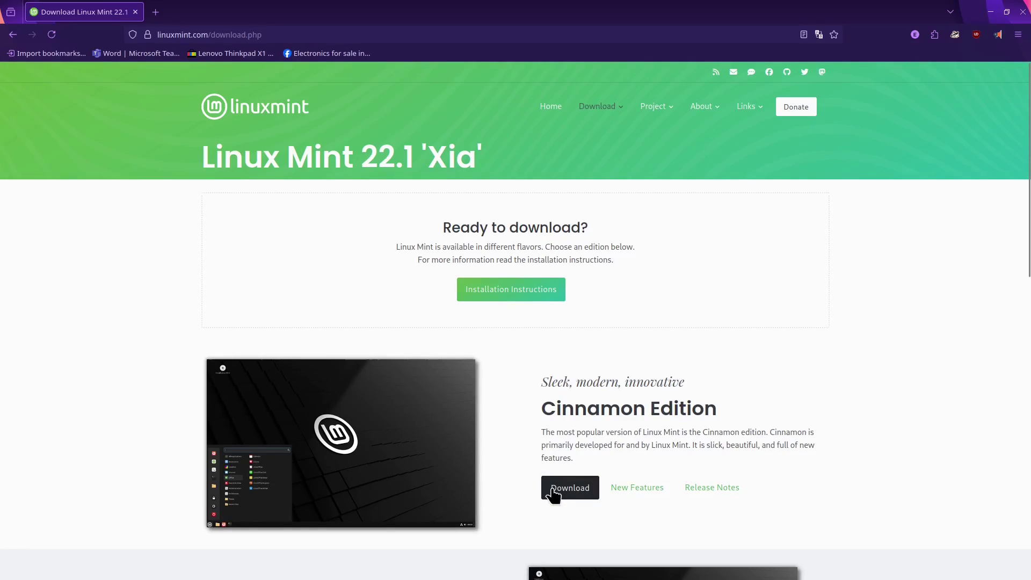
mouse_move(760, 129)
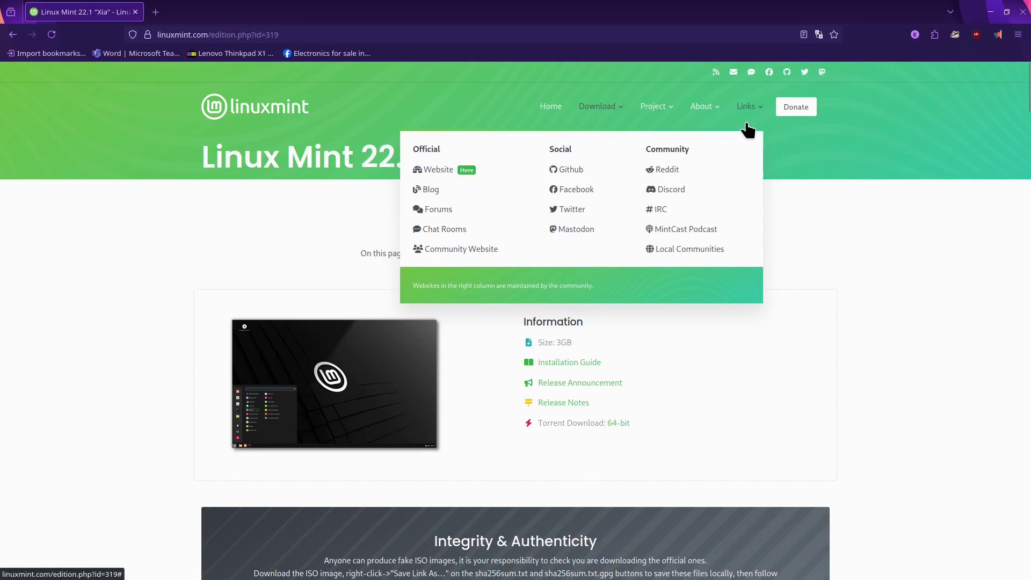
scroll(557, 360, down, 10)
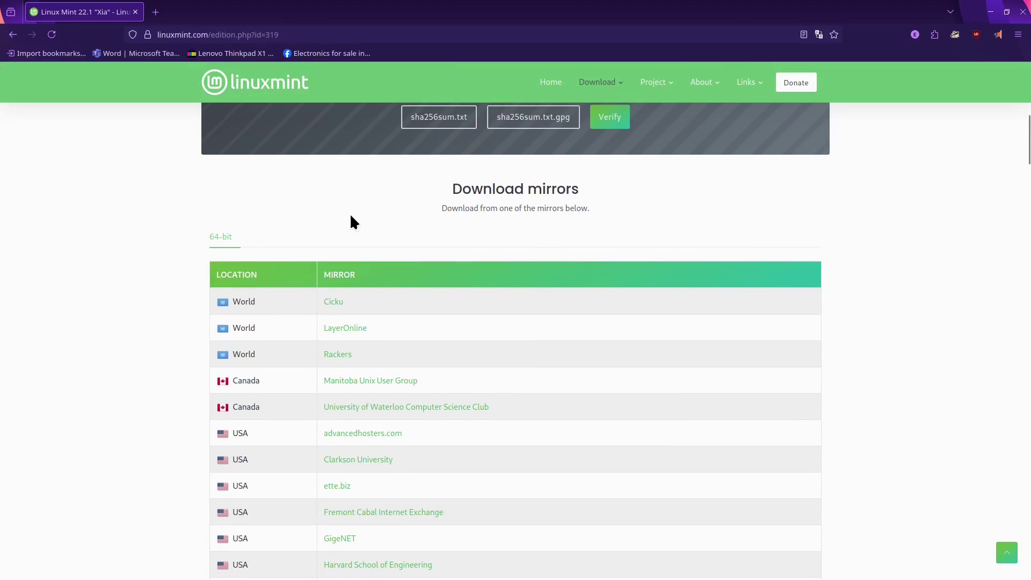
click(333, 301)
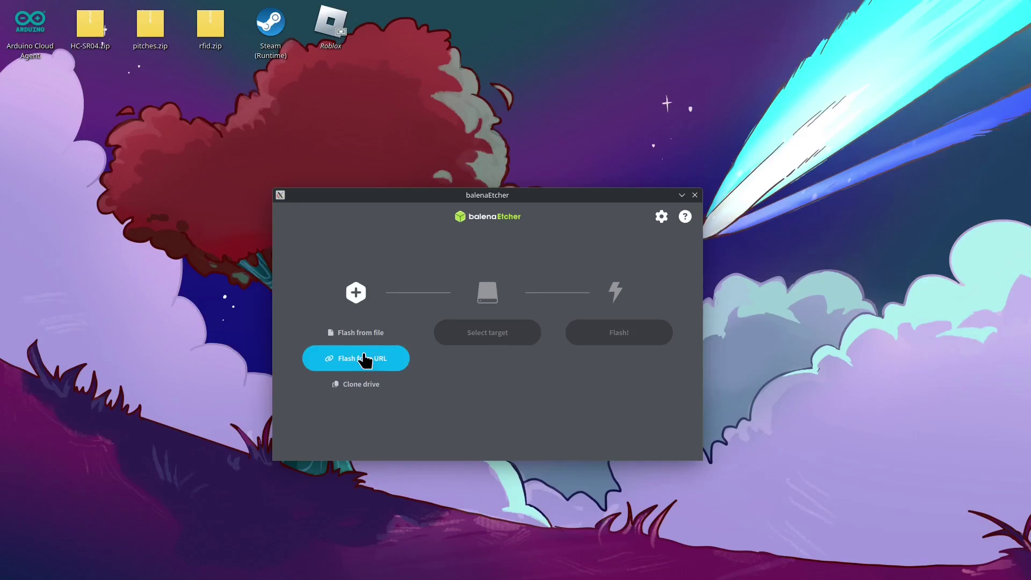
Step: Choose linuxmint-22.1-cinnamon-64bit.iso from the Music folder as the image to flash
click(213, 322)
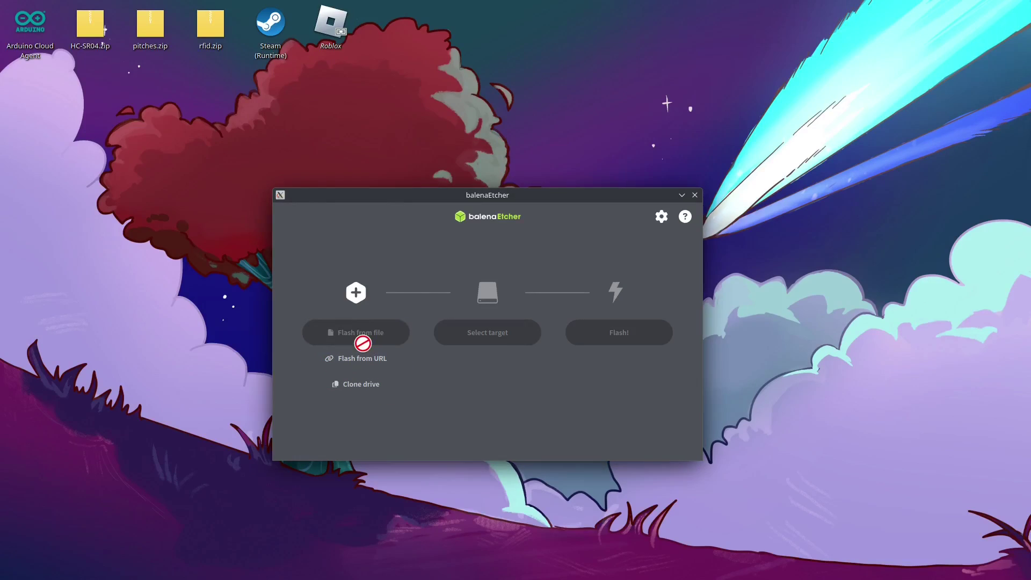
click(281, 213)
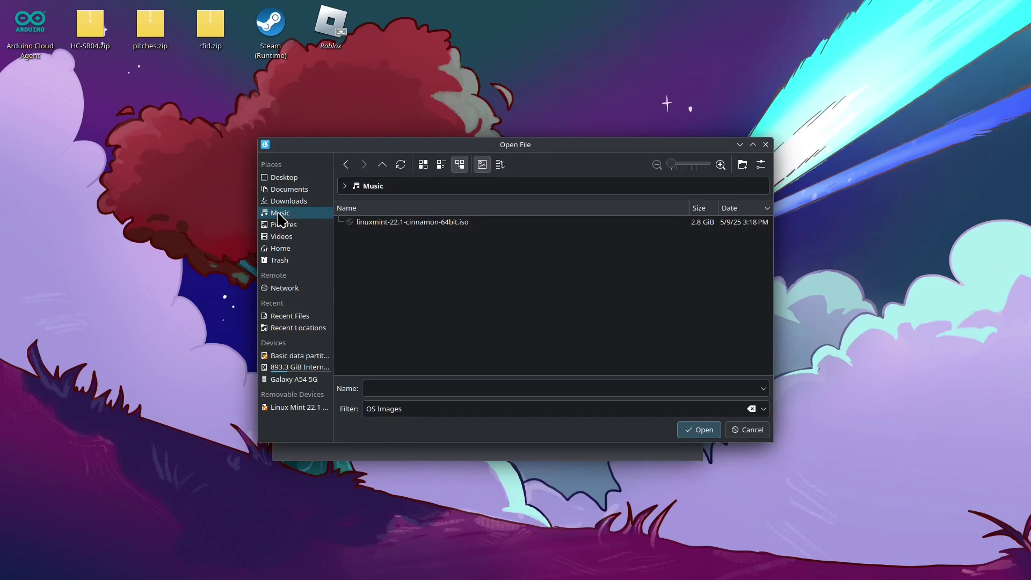
double_click(379, 223)
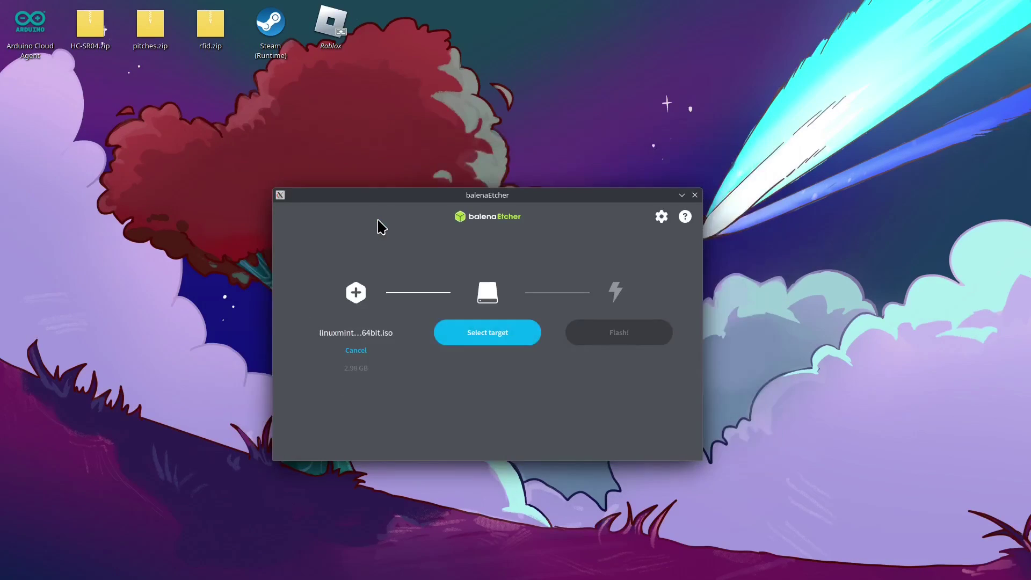
Step: Select the 15.4 GB SanDisk drive as the target and start flashing
click(481, 335)
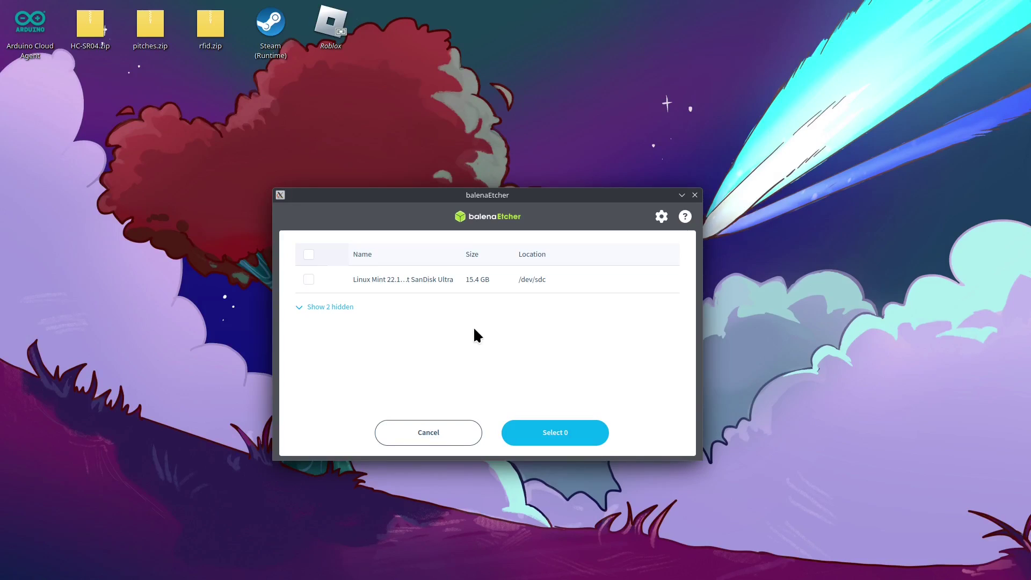
click(309, 280)
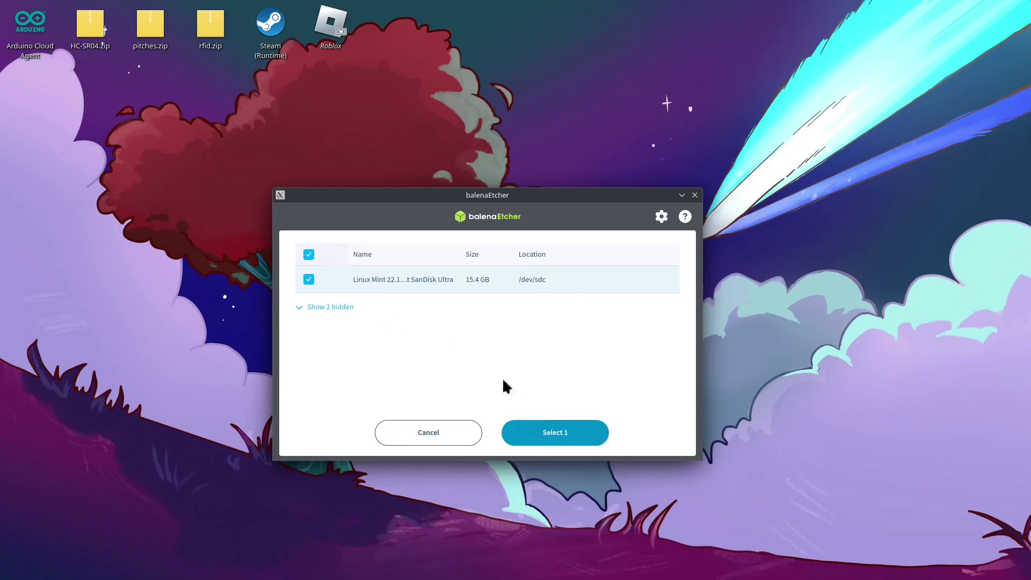
click(548, 436)
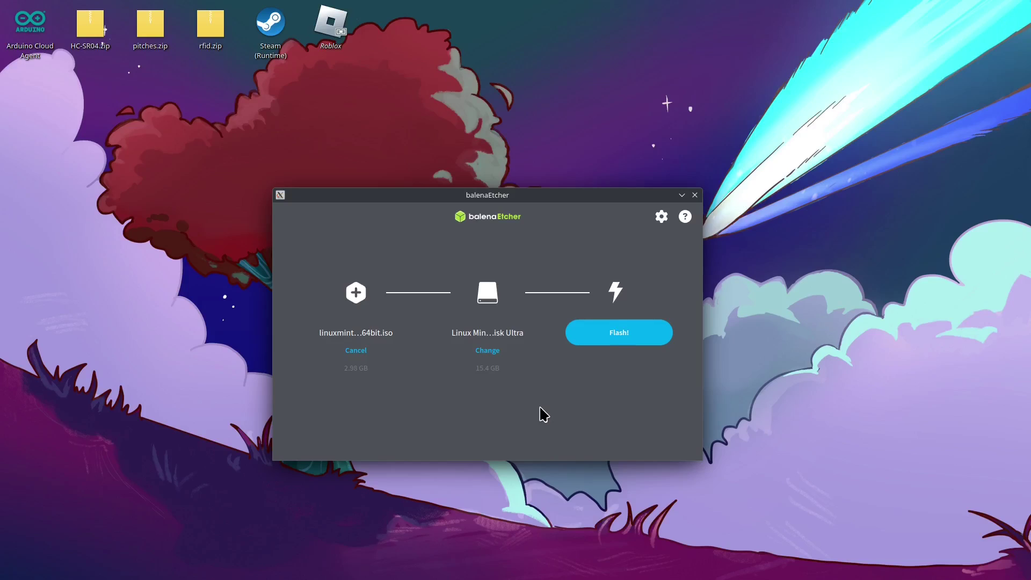
click(611, 344)
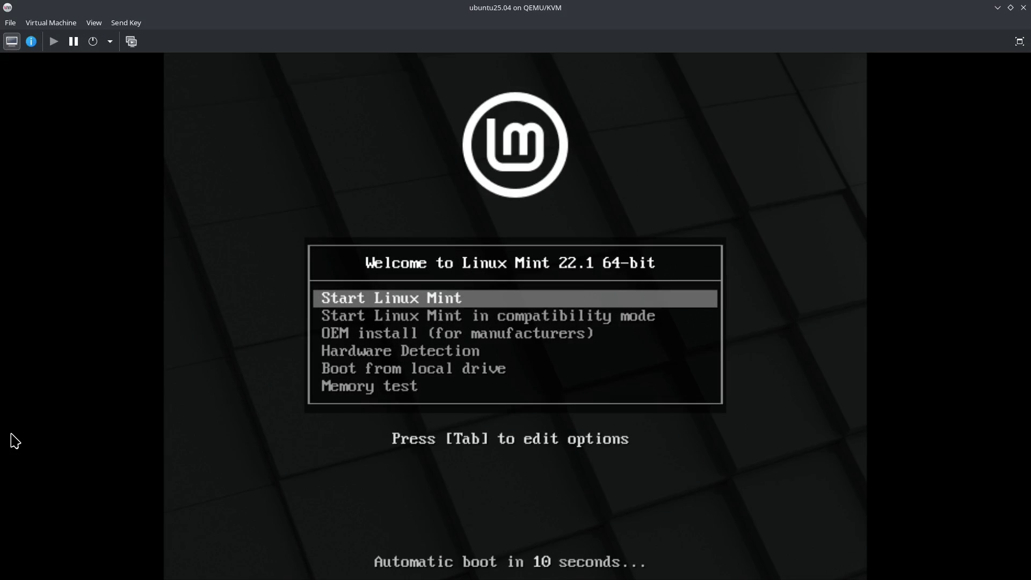
Step: Boot the 'Start Linux Mint' boot menu entry and switch the VM viewer to full screen
key(Down)
key(Up)
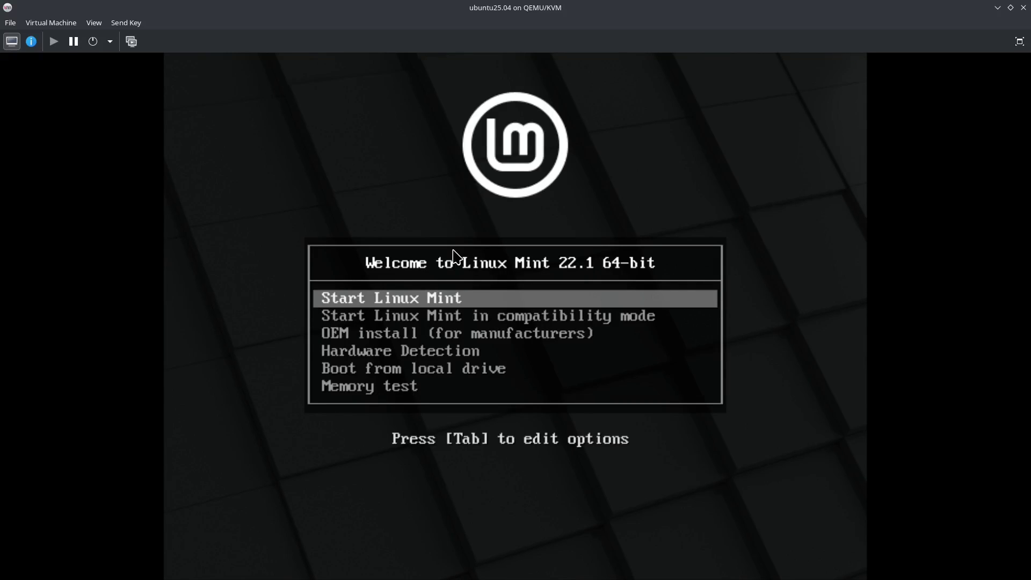
key(Return)
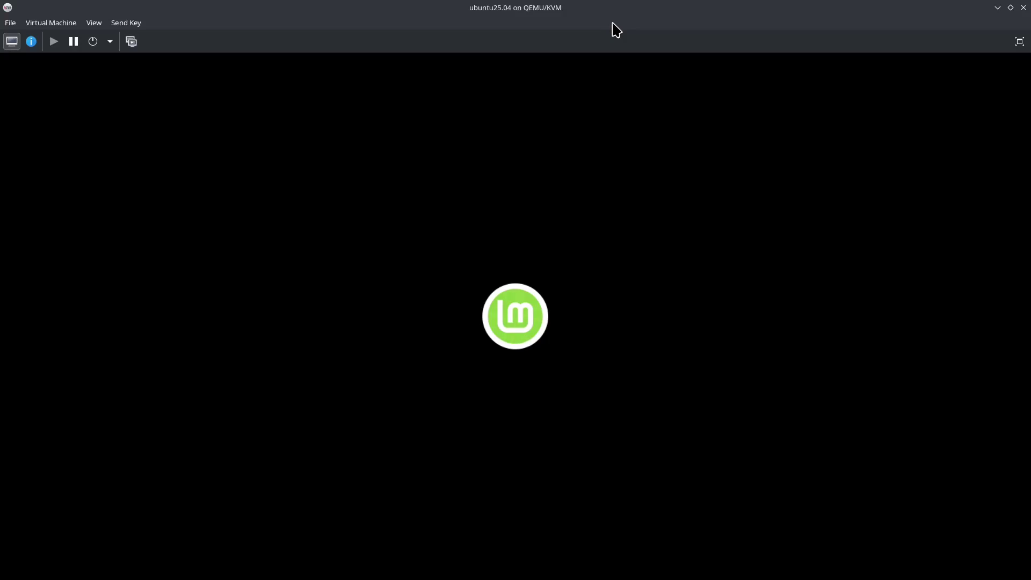
click(1019, 41)
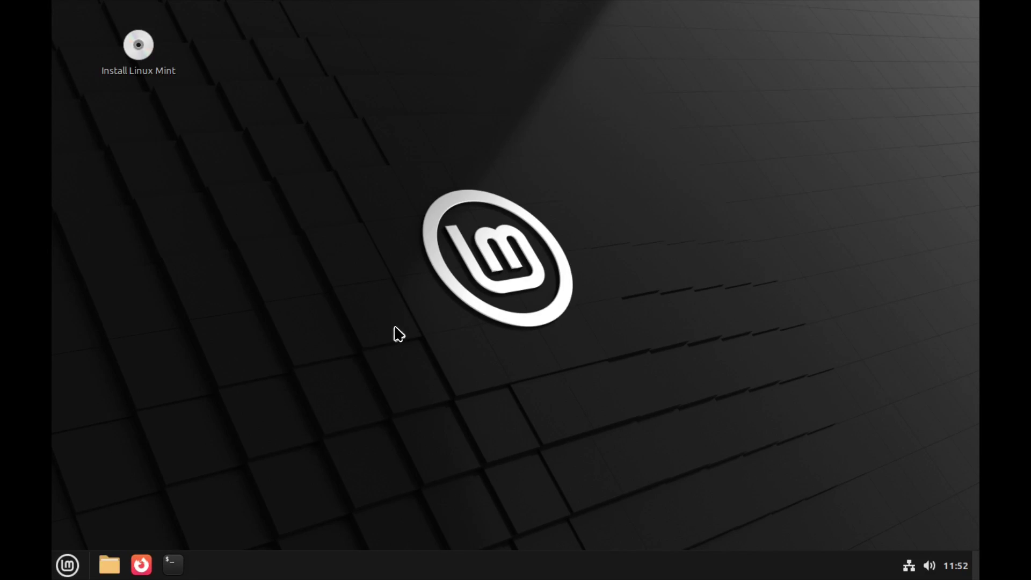
Step: Briefly open the start menu and Firefox, then launch Install Linux Mint from the desktop icon
click(75, 565)
click(75, 566)
click(146, 568)
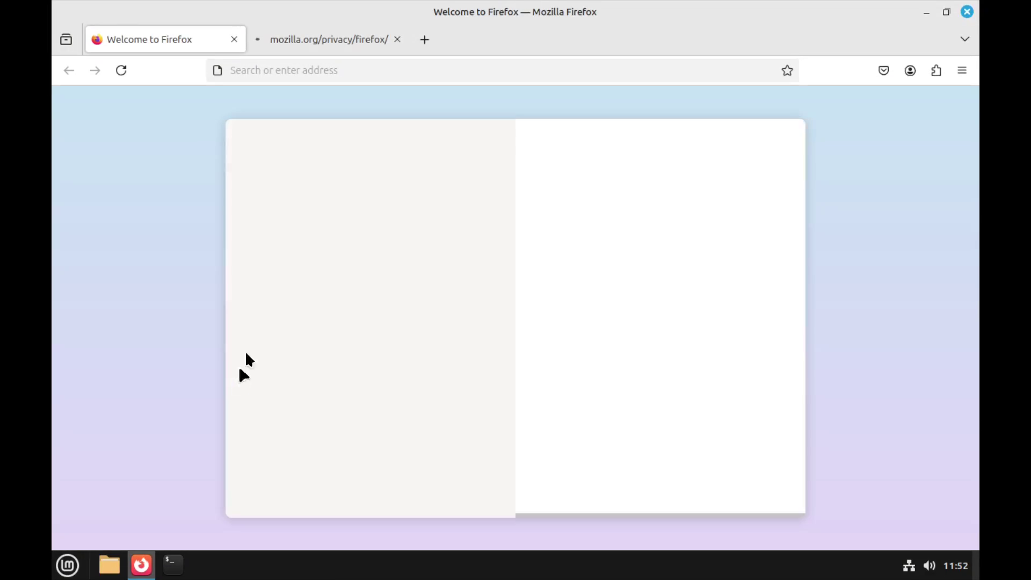
click(234, 40)
click(234, 39)
double_click(138, 44)
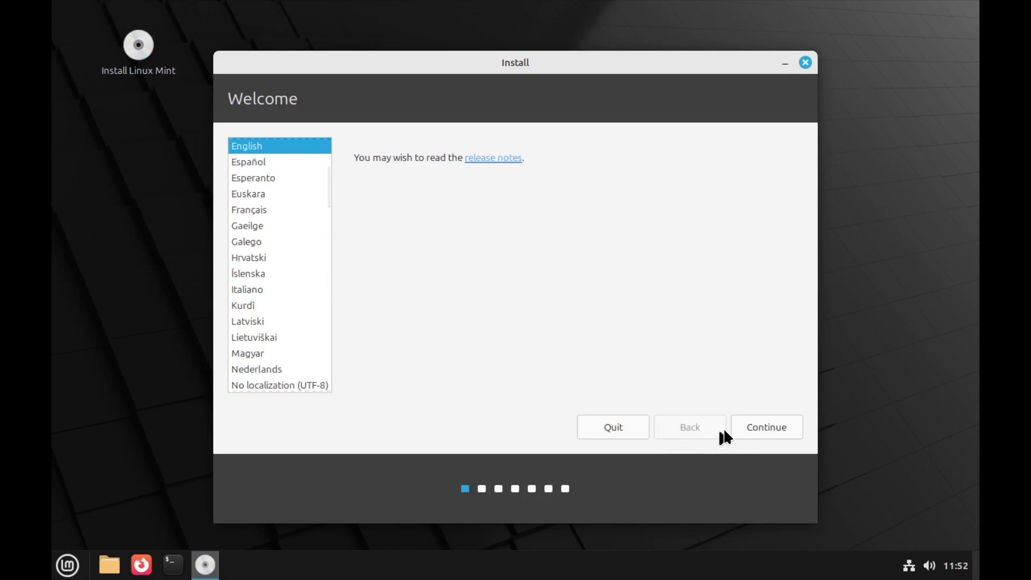
Step: Accept English and try typing sample text in the keyboard test field
click(749, 427)
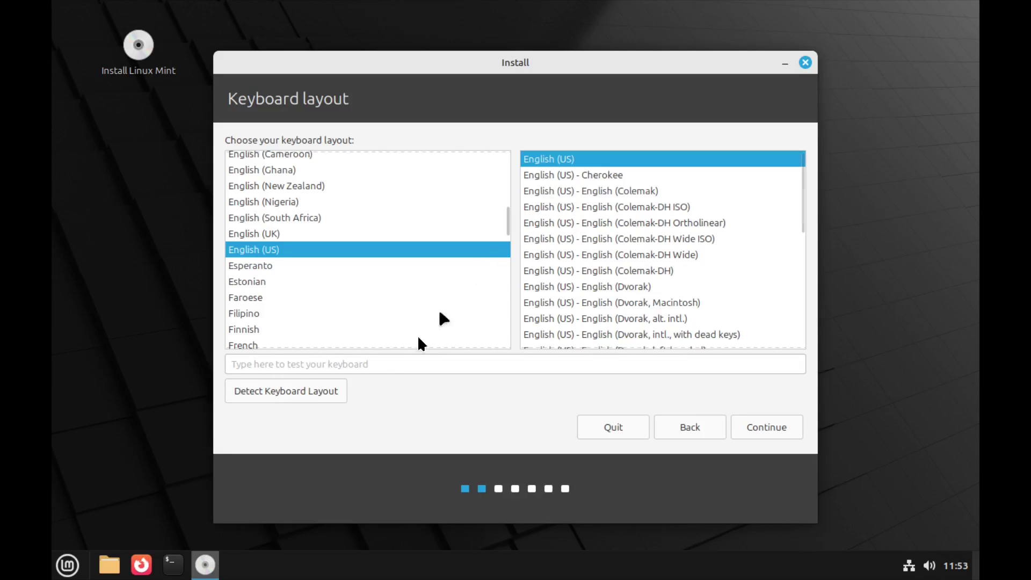
click(339, 364)
text(hgfhfghfghjdgf)
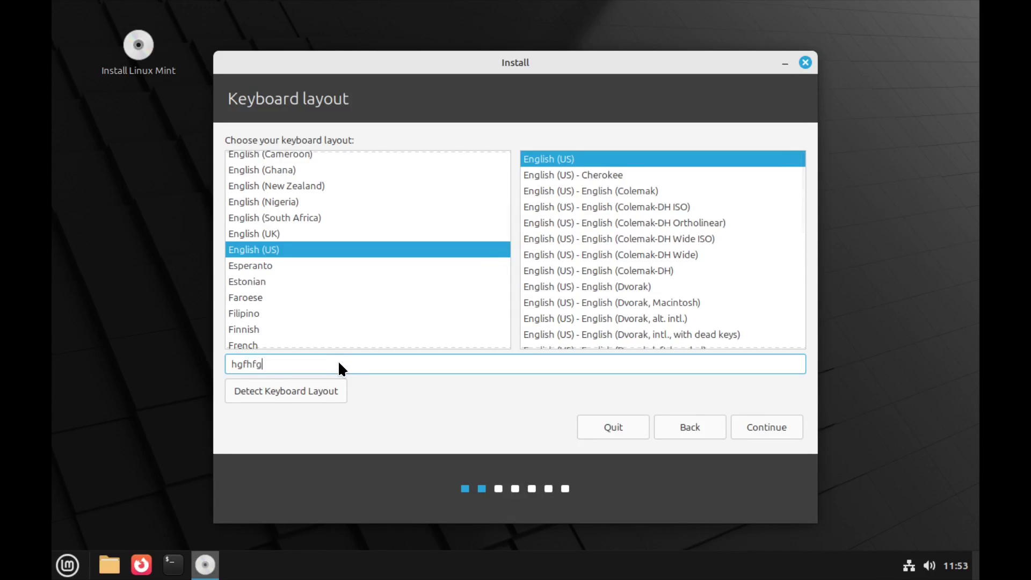
key(BackSpace)
key(BackSpace)
key(BackSpace)
key(BackSpace)
key(BackSpace)
key(BackSpace)
key(BackSpace)
key(BackSpace)
key(BackSpace)
key(BackSpace)
key(BackSpace)
key(BackSpace)
key(BackSpace)
key(BackSpace)
text(qwertytDDDDD)
key(BackSpace)
key(BackSpace)
key(BackSpace)
key(BackSpace)
key(BackSpace)
key(BackSpace)
key(BackSpace)
key(BackSpace)
key(BackSpace)
key(BackSpace)
key(BackSpace)
key(BackSpace)
Step: Run Detect Keyboard Layout answering No to each prompt, then keep English (US) and continue
click(311, 390)
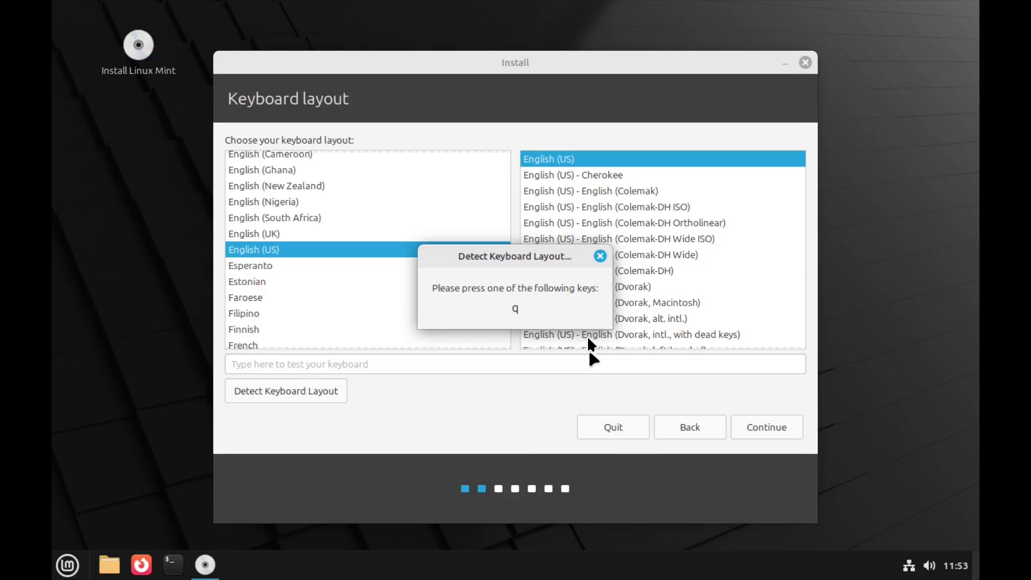
key(q)
key(z)
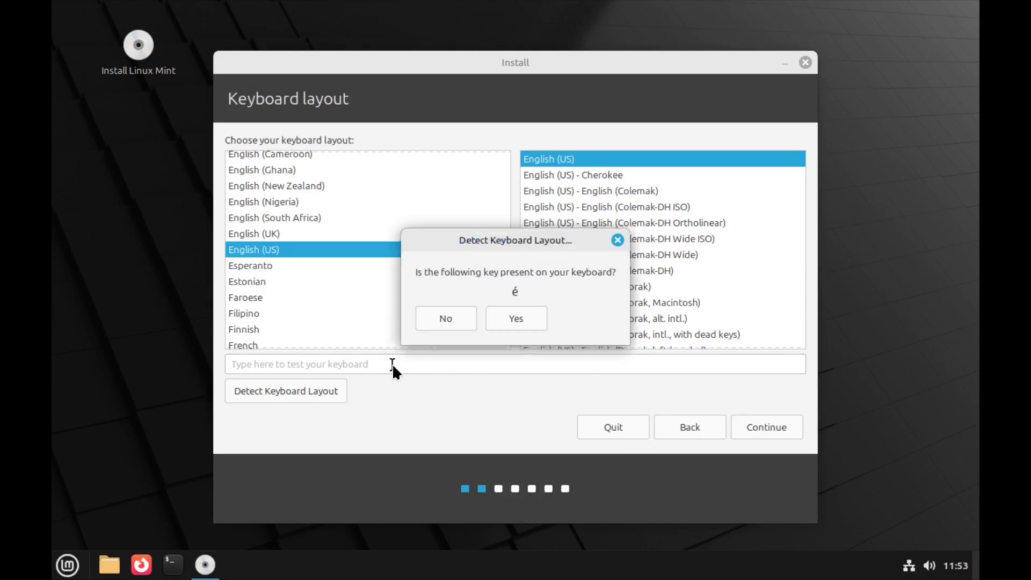
click(470, 320)
click(469, 320)
click(470, 321)
click(470, 317)
click(470, 316)
click(467, 320)
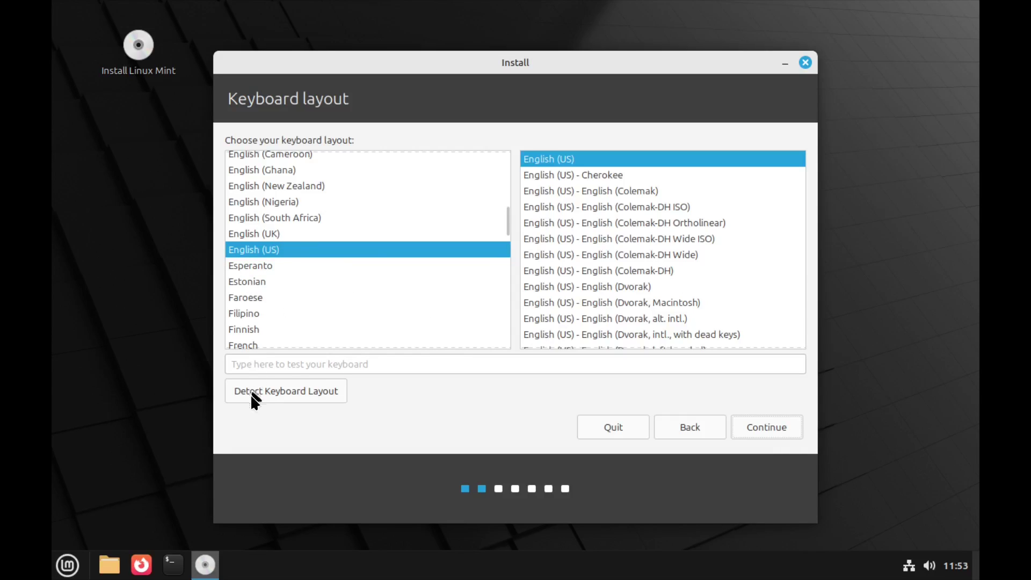
click(756, 426)
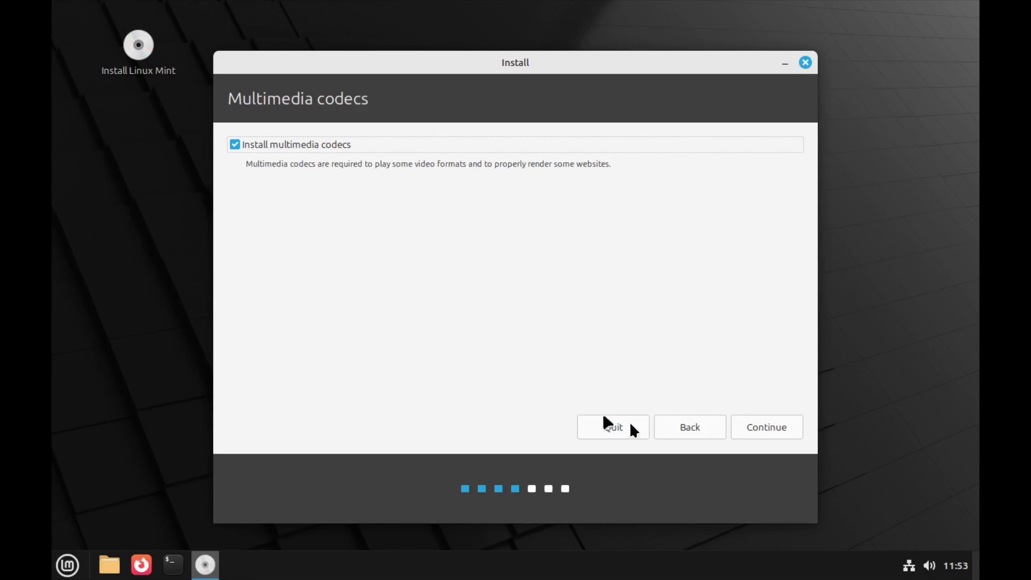
Step: Pass the codecs step, try Install Now with Erase disk, then back out of writing changes
click(748, 422)
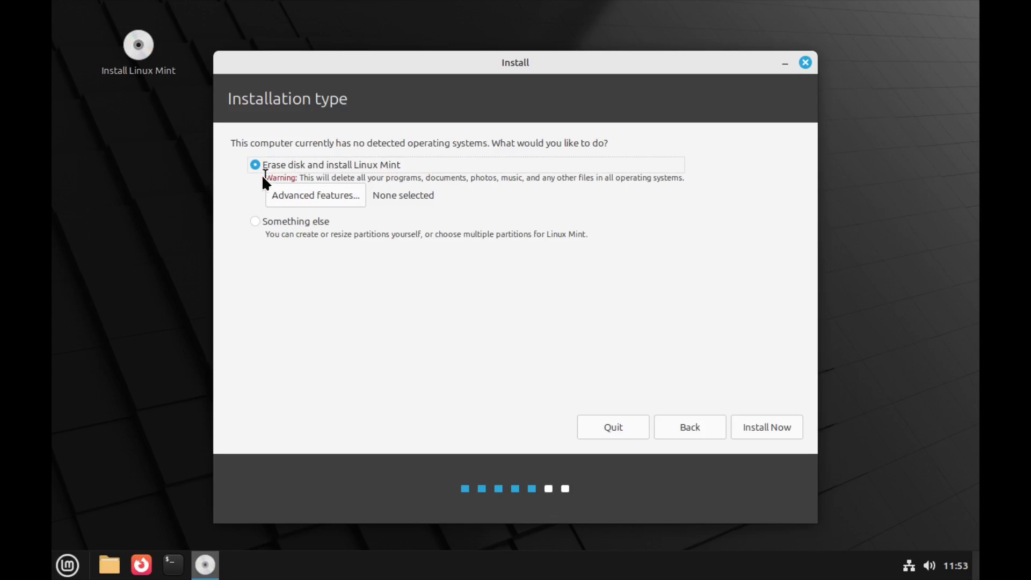
click(294, 197)
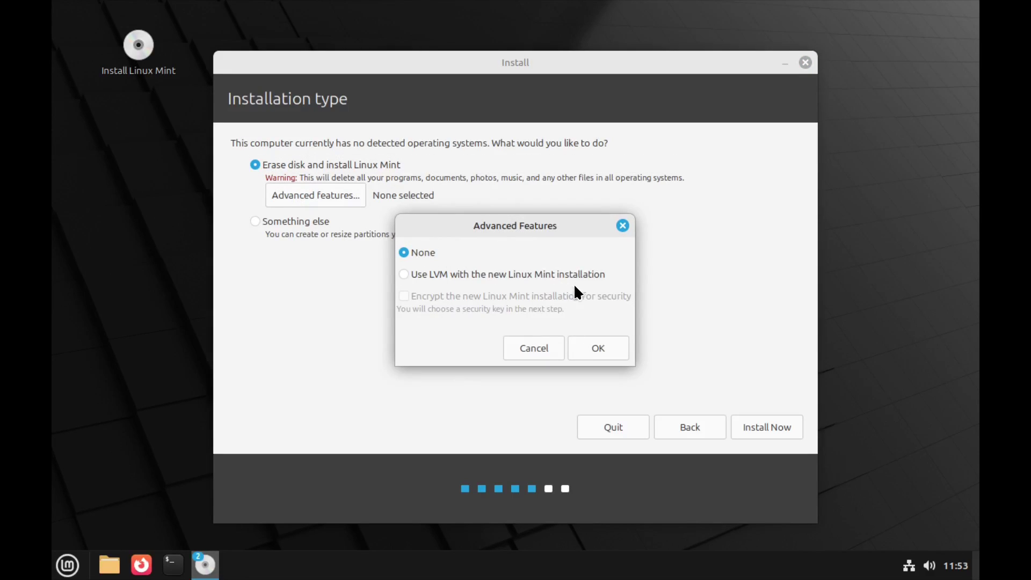
click(622, 226)
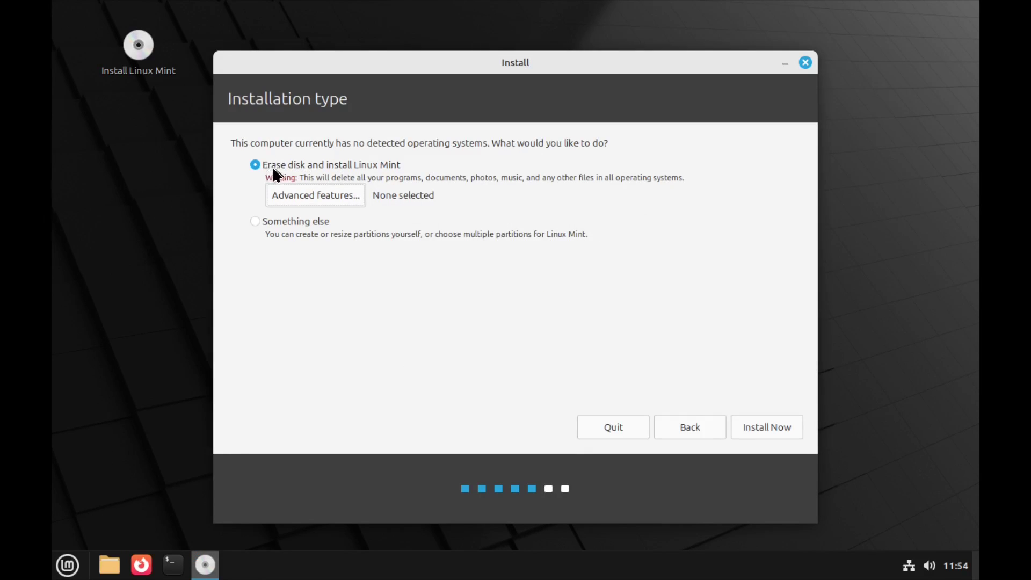
click(744, 424)
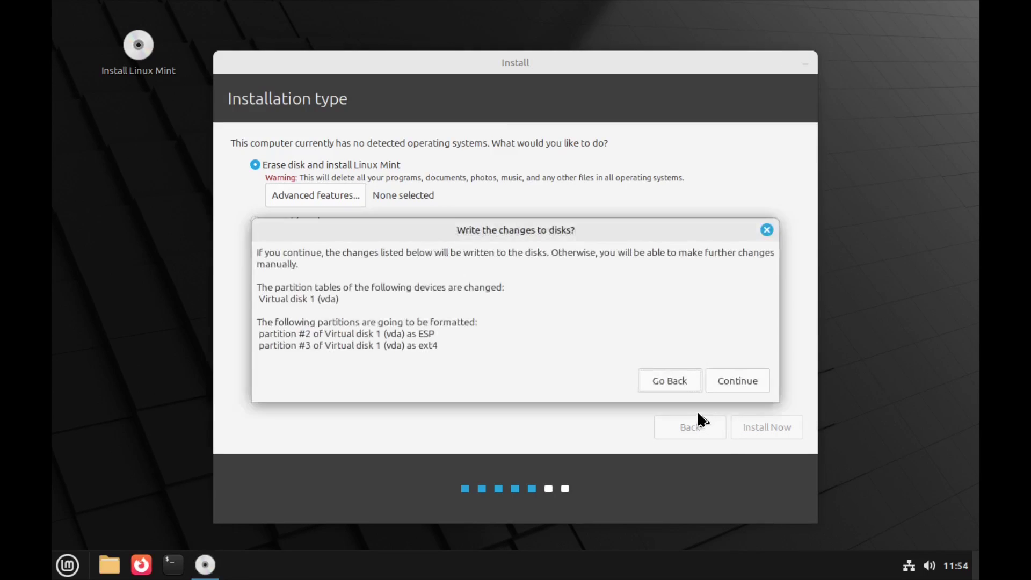
click(767, 229)
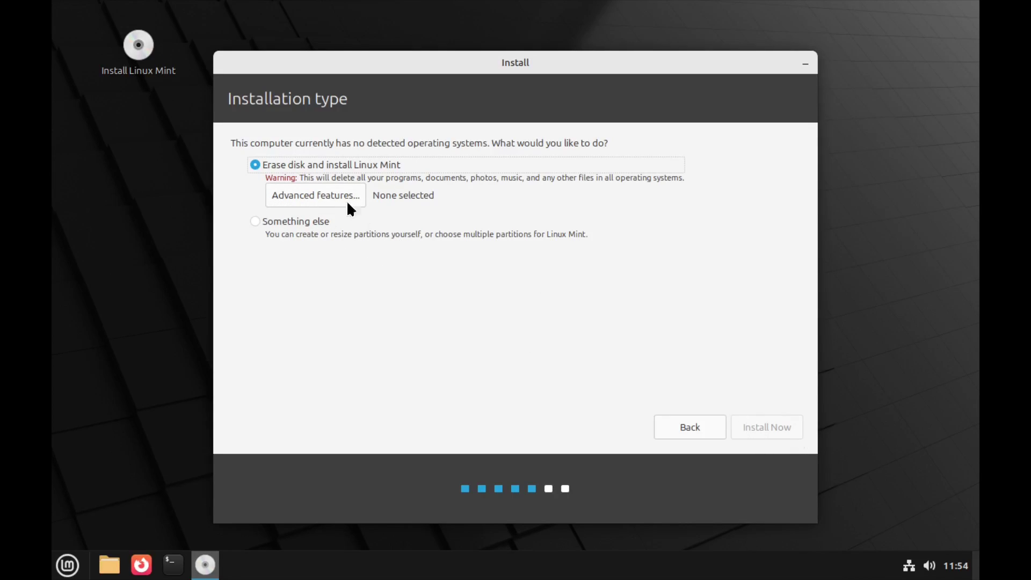
Step: Reselect Erase disk with Advanced features set to None and confirm writing partitions to disk
click(254, 221)
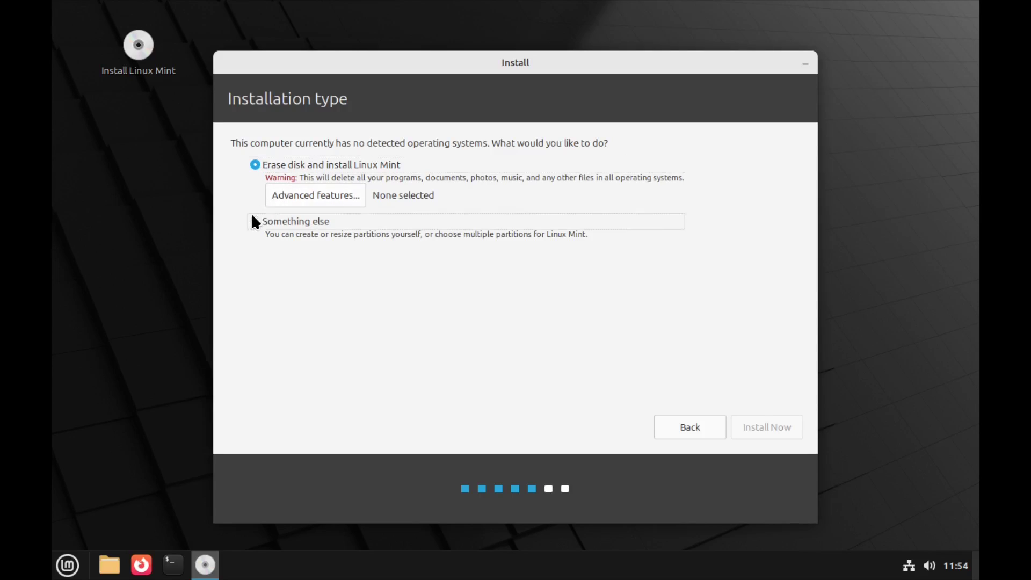
click(255, 164)
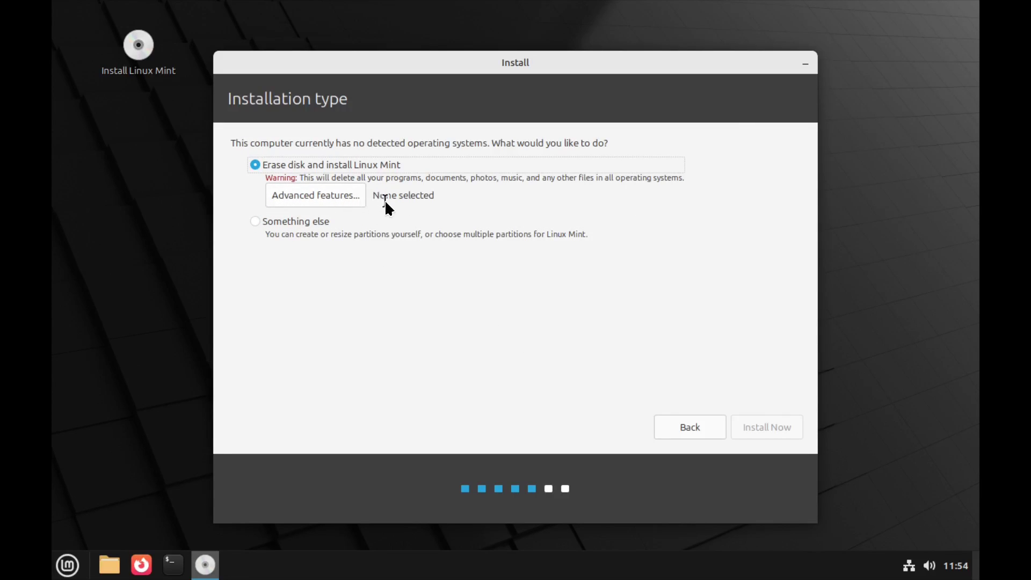
click(336, 195)
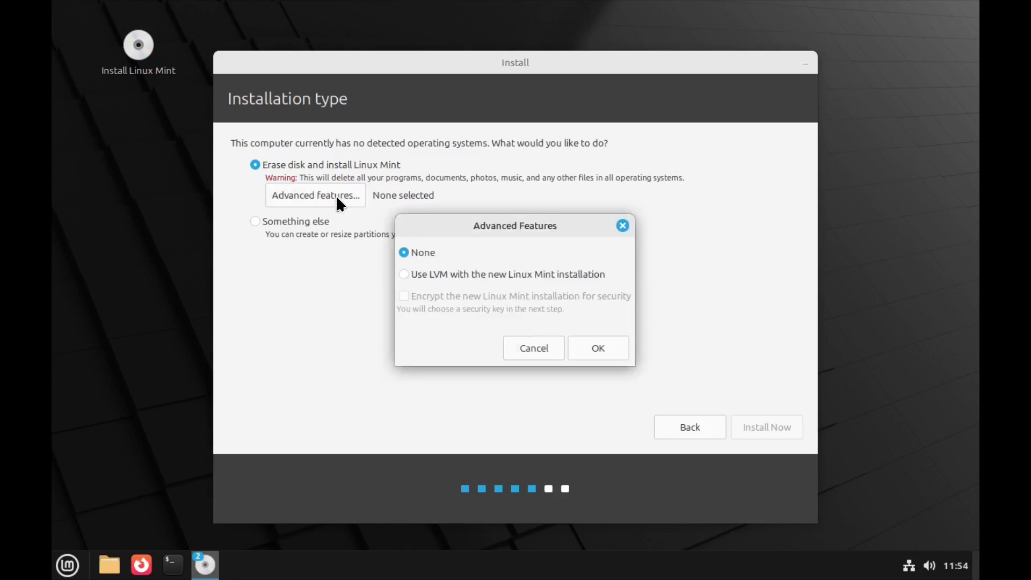
click(585, 348)
click(766, 427)
click(738, 385)
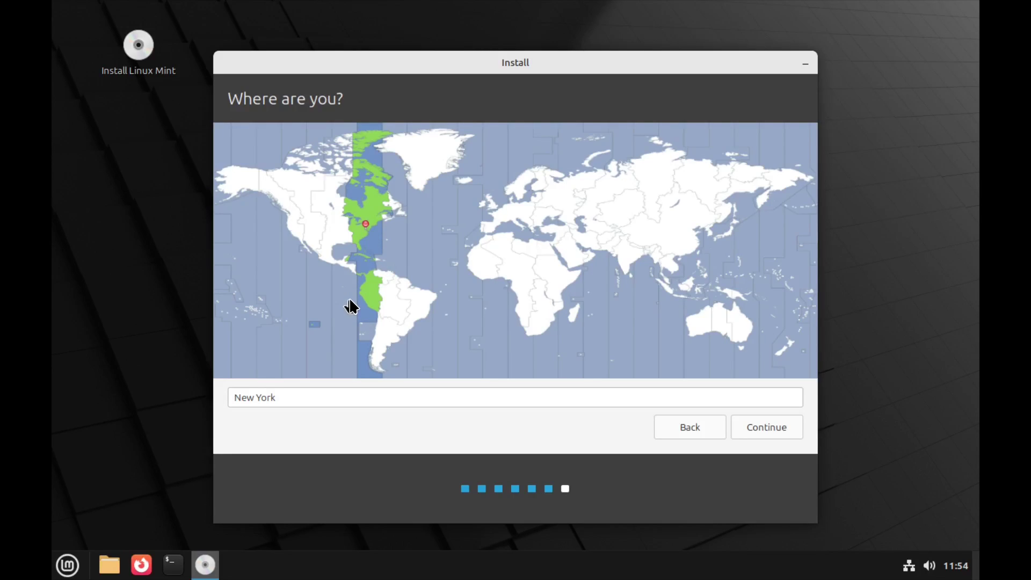
Step: Try Ashgabat, Tehran and Moscow on the map, then settle on Mogadishu and continue
click(591, 227)
click(583, 232)
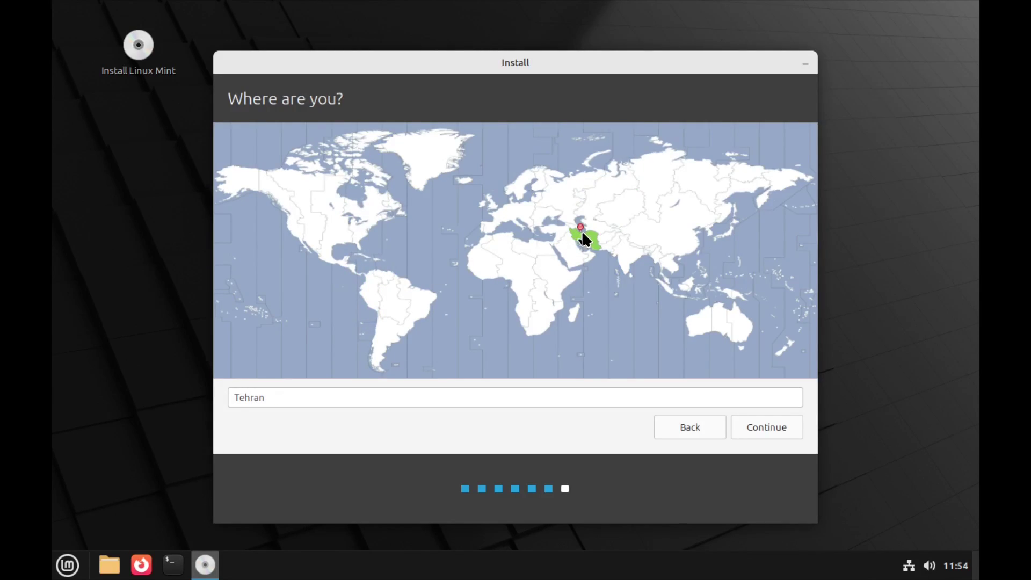
click(565, 214)
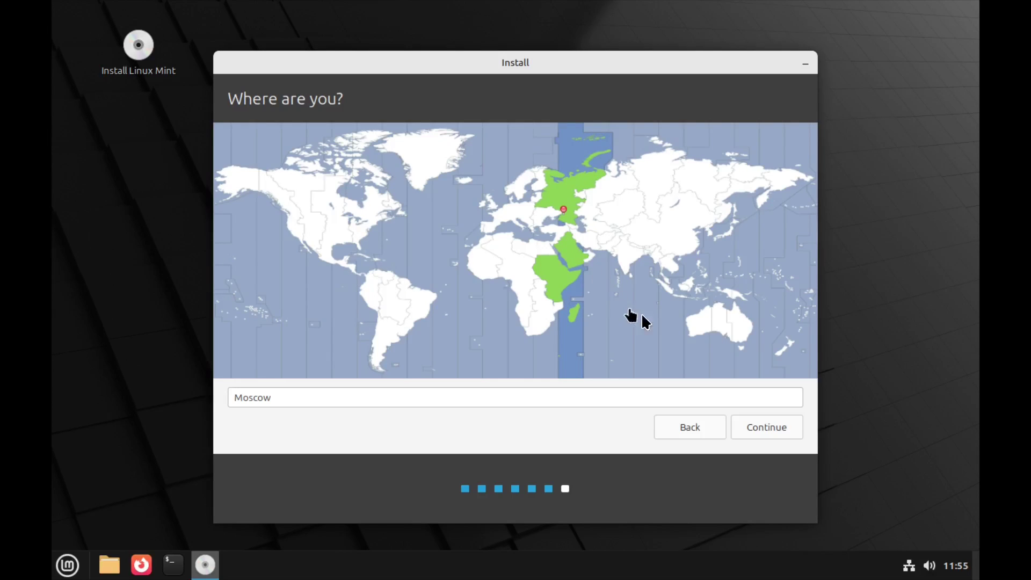
click(752, 430)
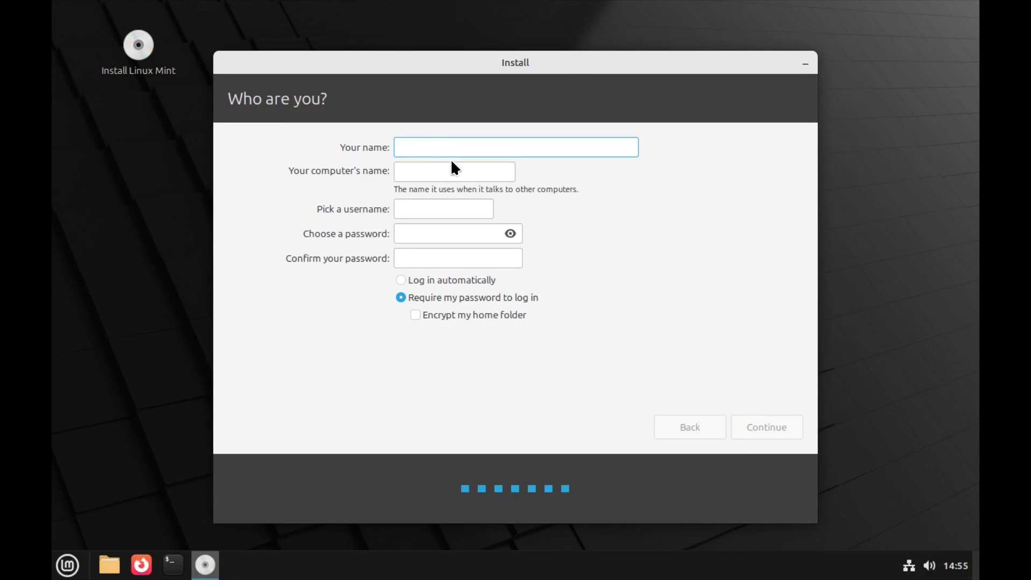
Step: Enter your name and replace the generated computer-name suffix with 'sPC'
text(R)
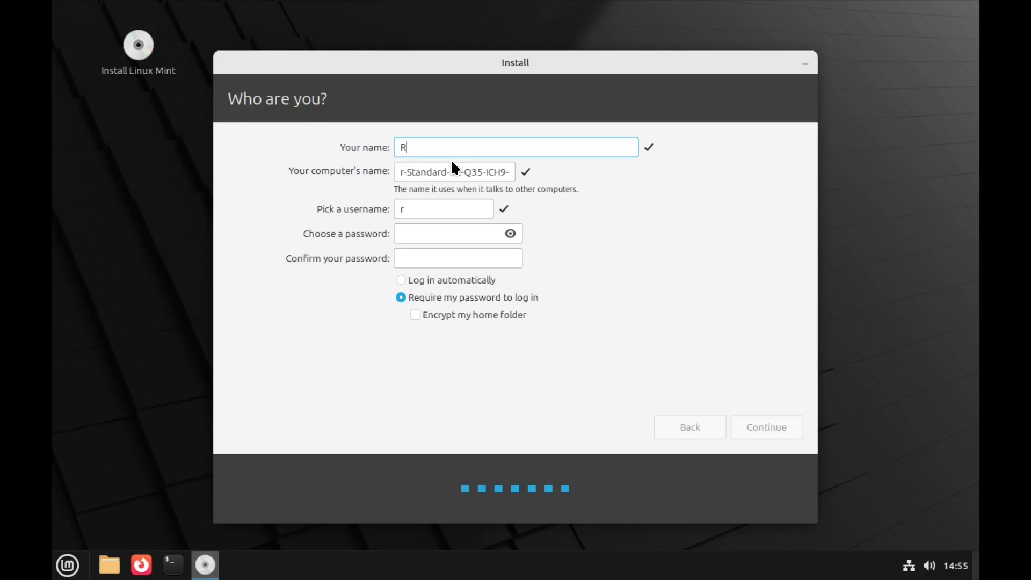
text(ootedBasics)
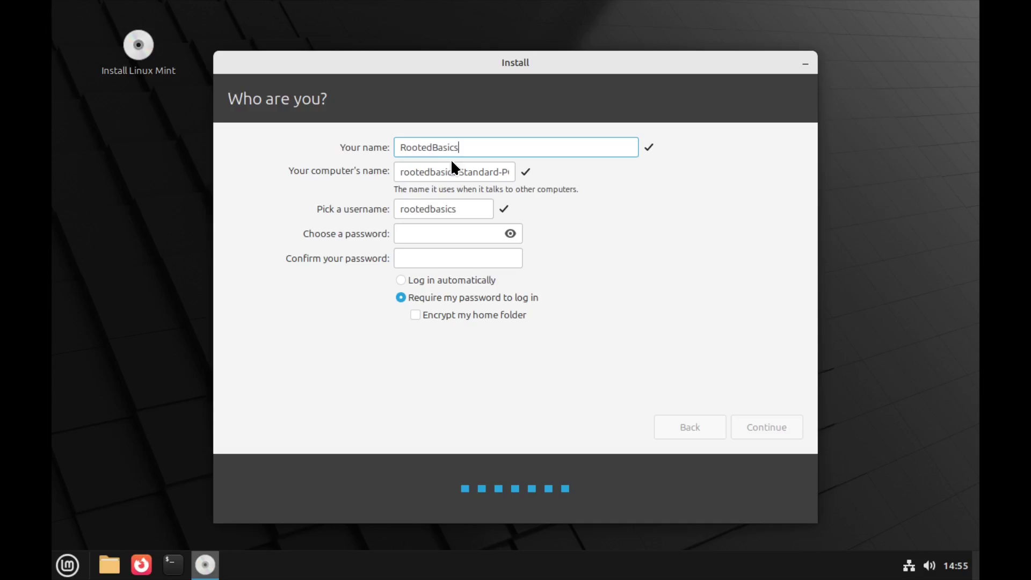
drag(503, 171, 520, 172)
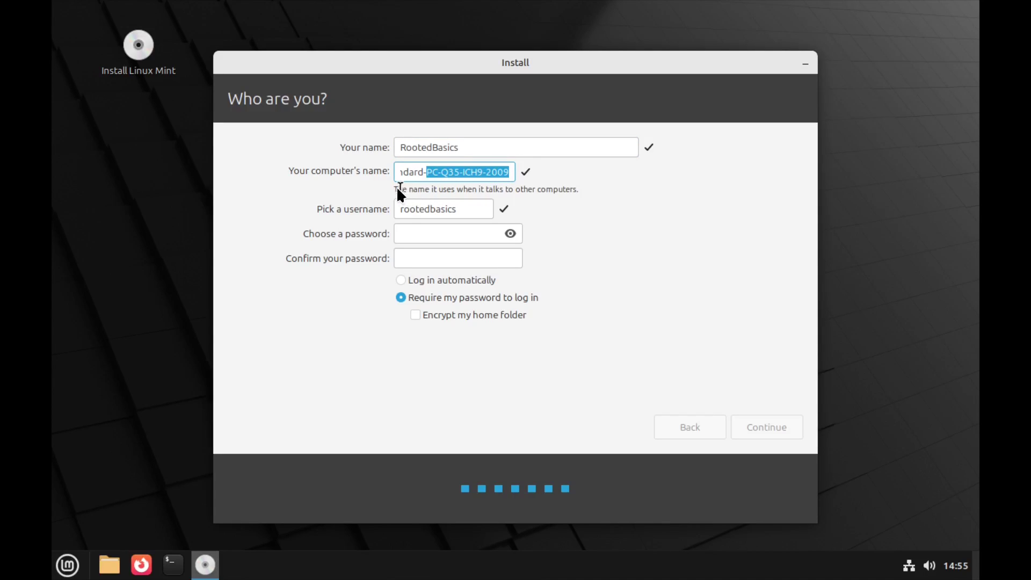
key(BackSpace)
key(BackSpace)
key(BackSpace)
key(BackSpace)
key(BackSpace)
key(BackSpace)
key(BackSpace)
key(BackSpace)
key(BackSpace)
key(BackSpace)
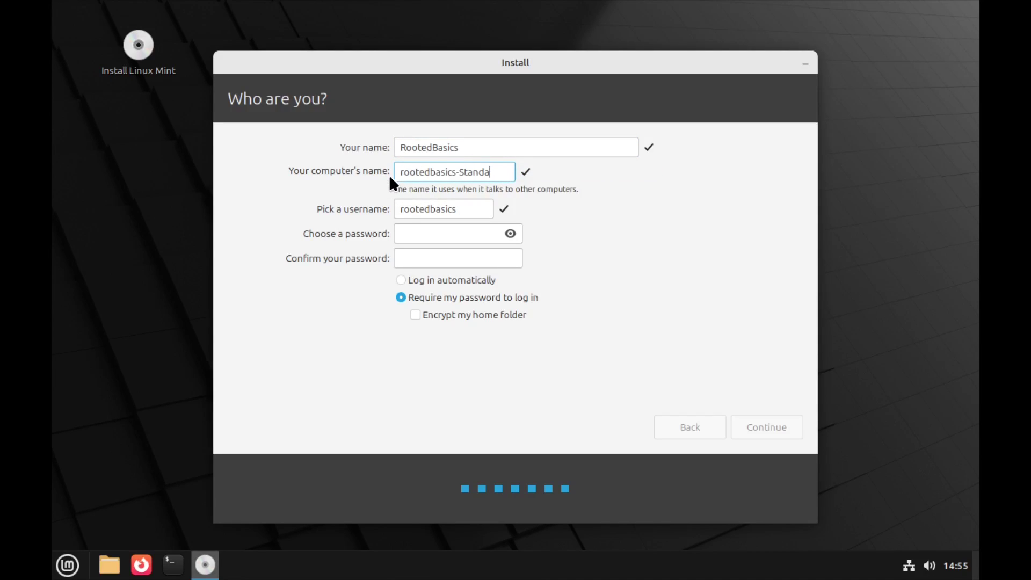
key(BackSpace)
key(BackSpace)
text(sPC)
Step: Enter and confirm a short password, reveal it, and start the installation
click(416, 234)
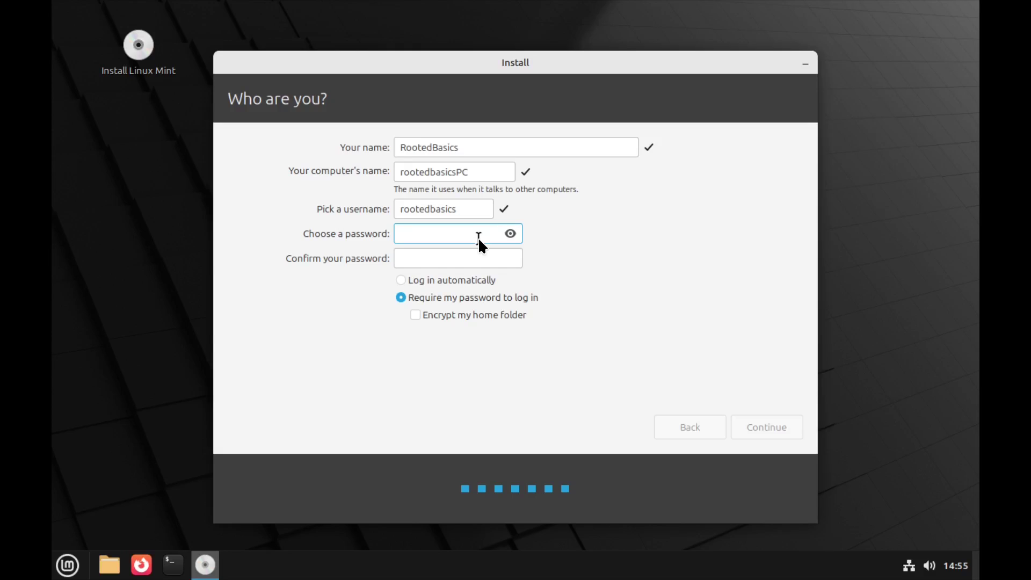
text(123)
click(510, 234)
click(430, 260)
text(123)
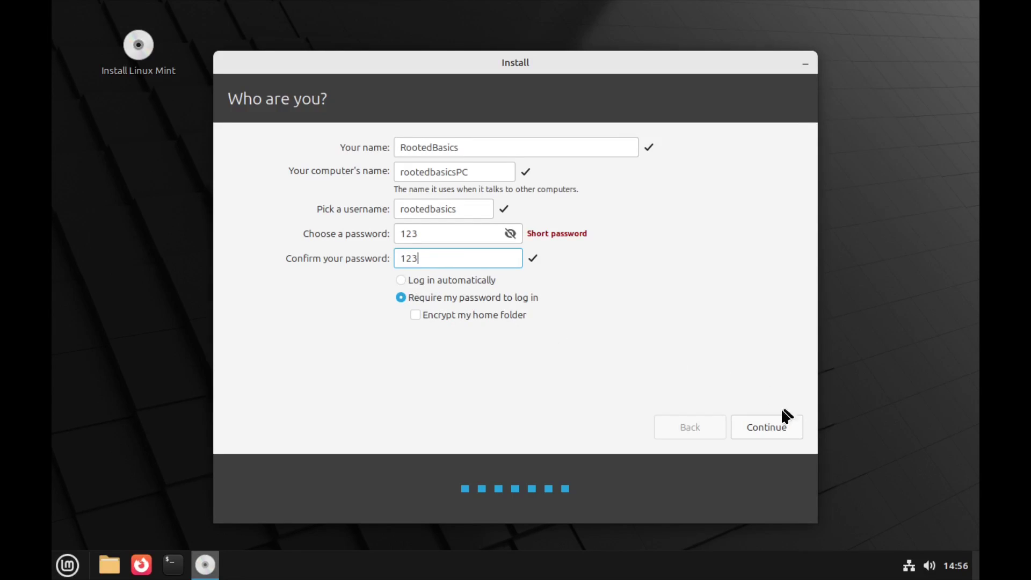
click(768, 428)
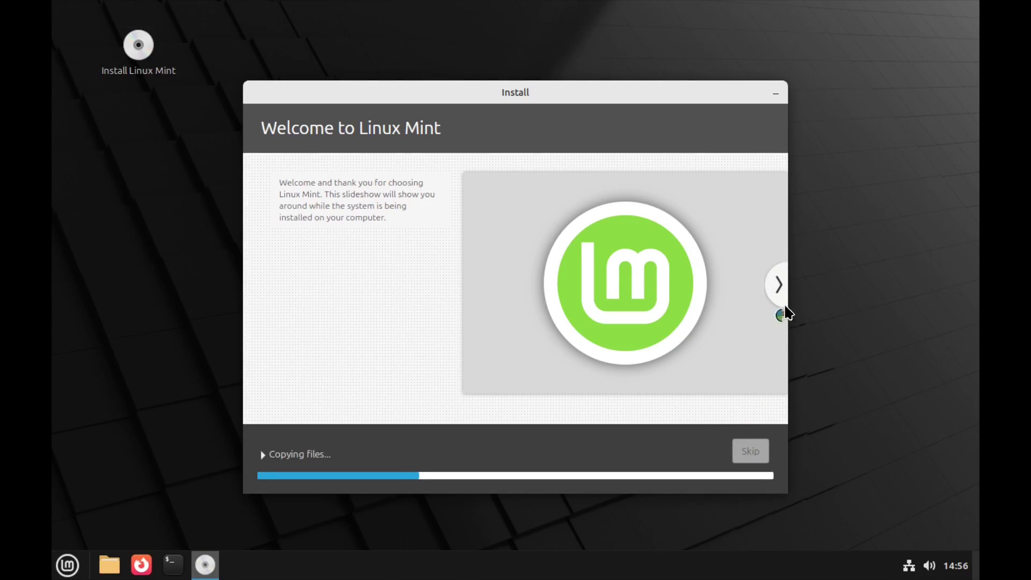
Step: Advance the slideshow, choose Restart Now when complete, and confirm the medium is removed
click(777, 291)
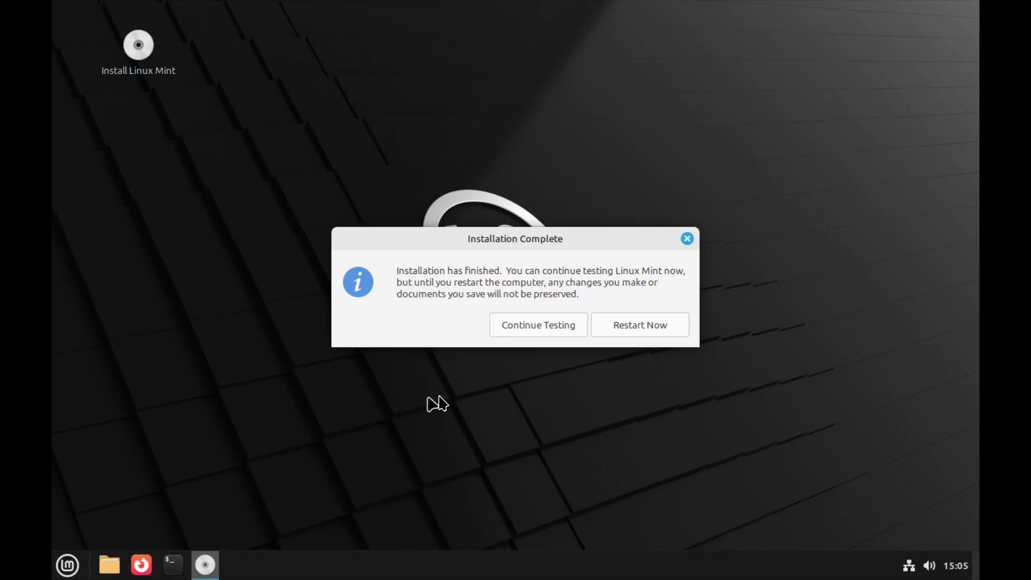
click(628, 333)
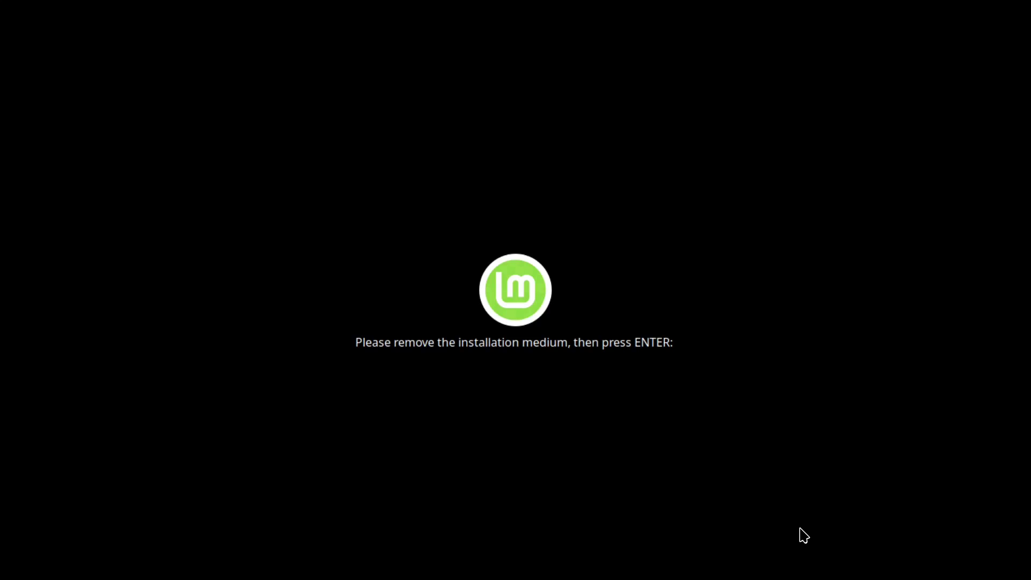
key(Return)
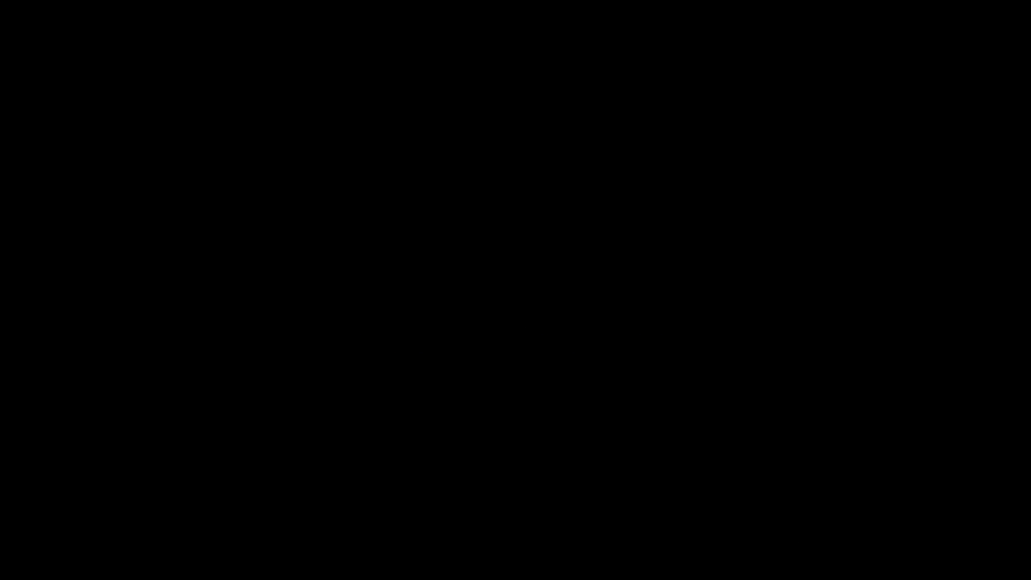